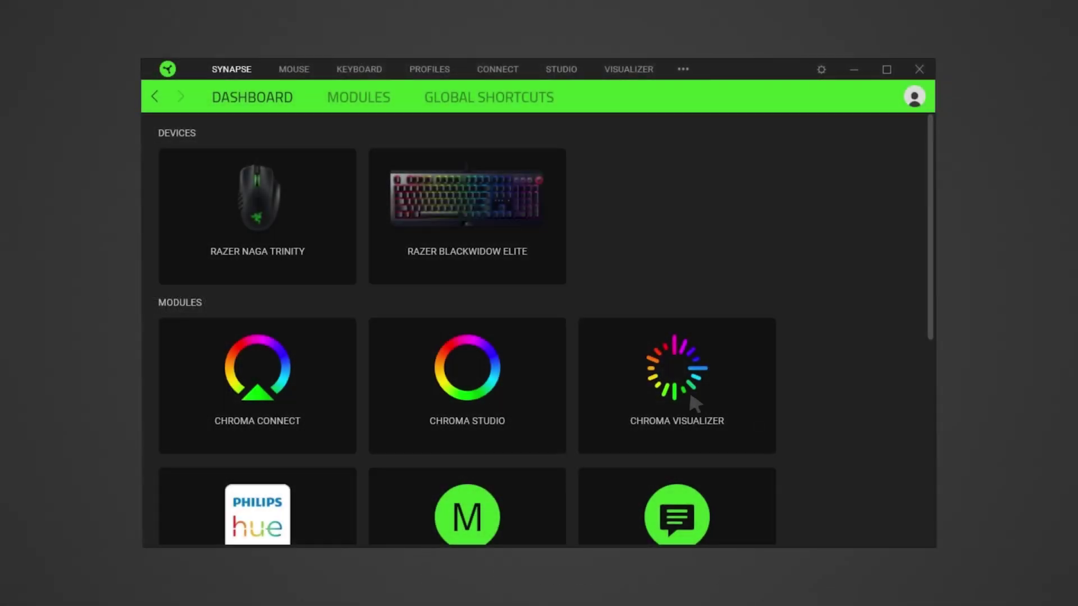
Assign the 'Chat - Good game!' macro to the BlackWidow Elite's F1 key, playing once, and save.
click(524, 233)
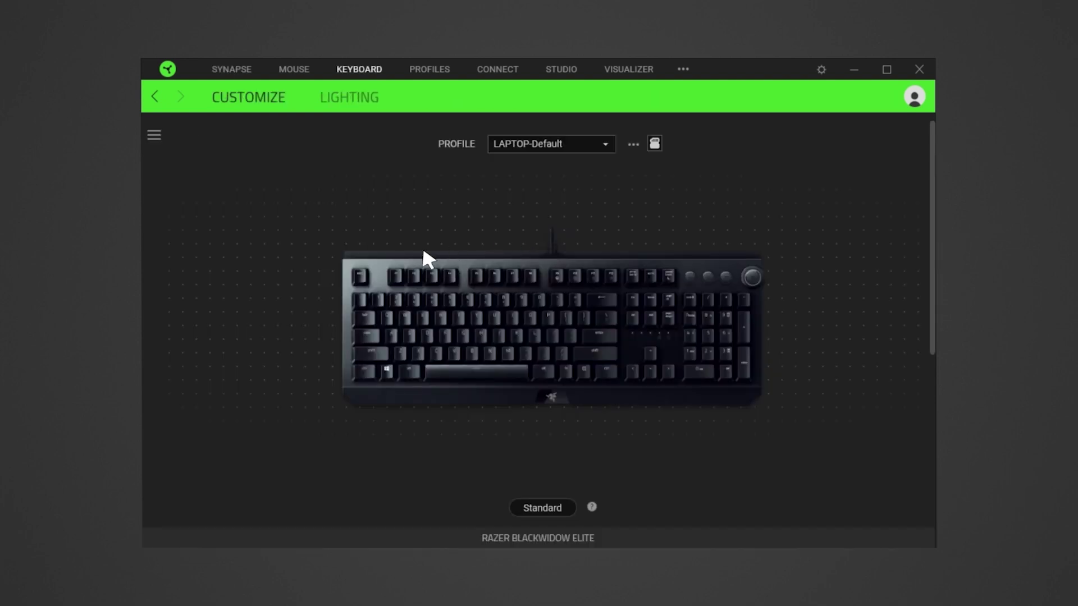
click(397, 277)
click(295, 246)
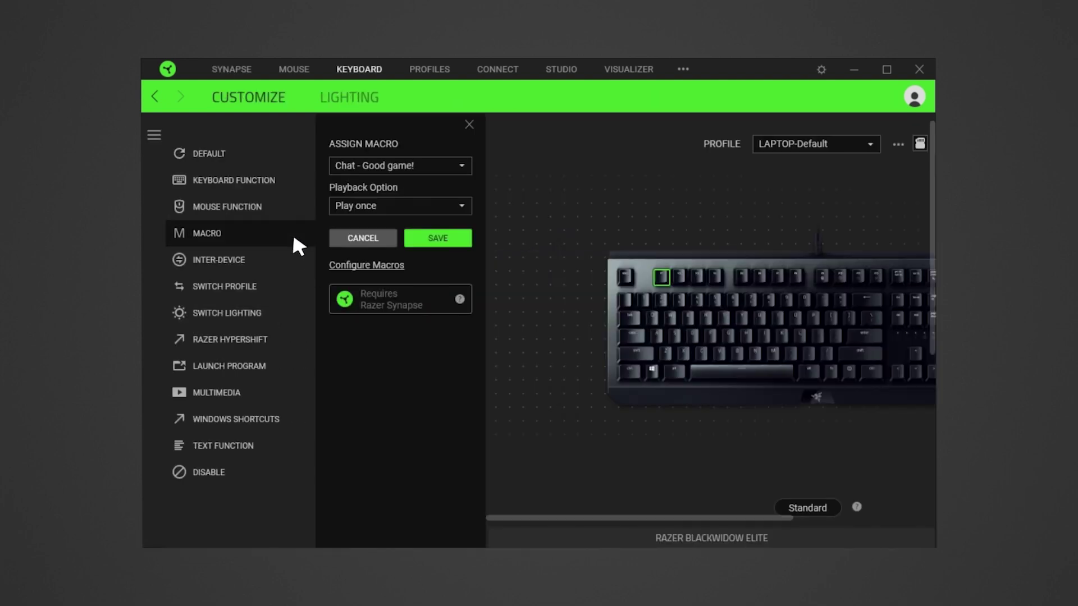
click(426, 169)
click(425, 183)
click(453, 240)
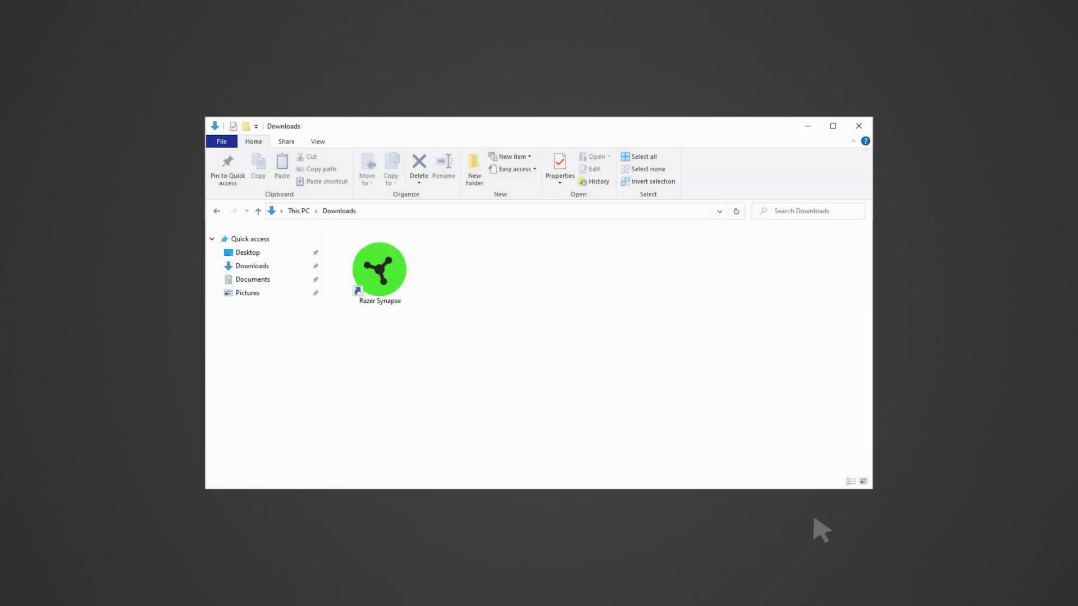
Launch Razer Synapse from its Downloads shortcut to bring up the login window.
double_click(389, 271)
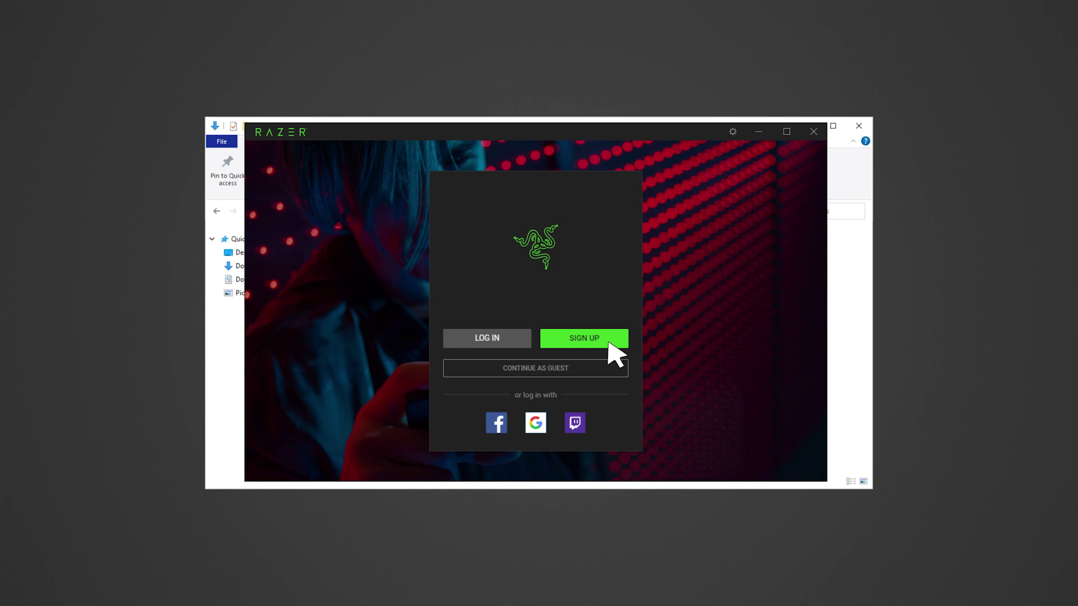
Sign up with a new Razer ID, email address and password, and submit the details.
click(609, 343)
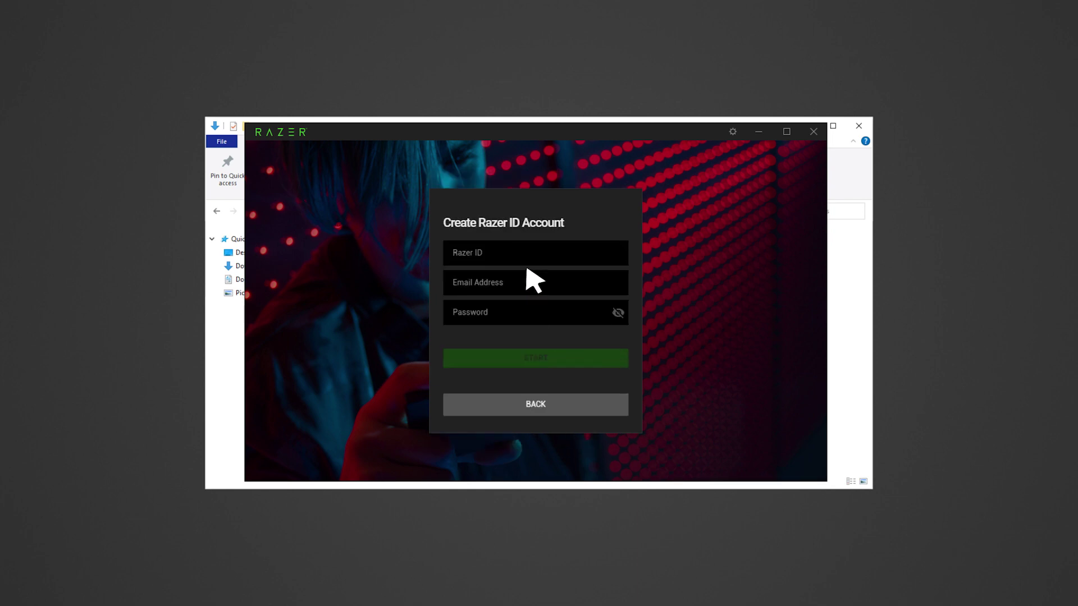
click(526, 254)
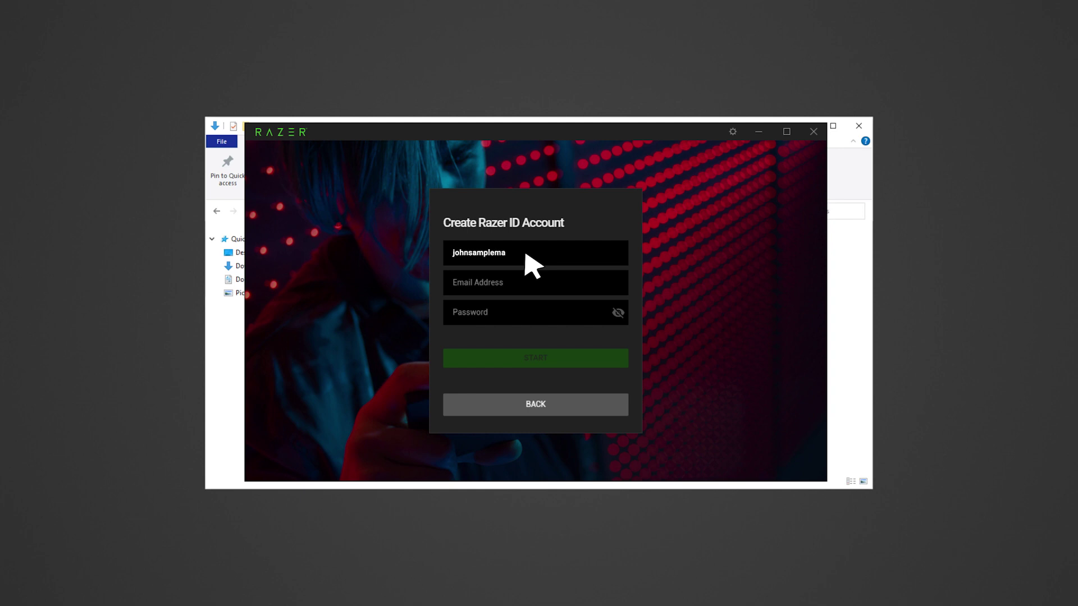
click(564, 293)
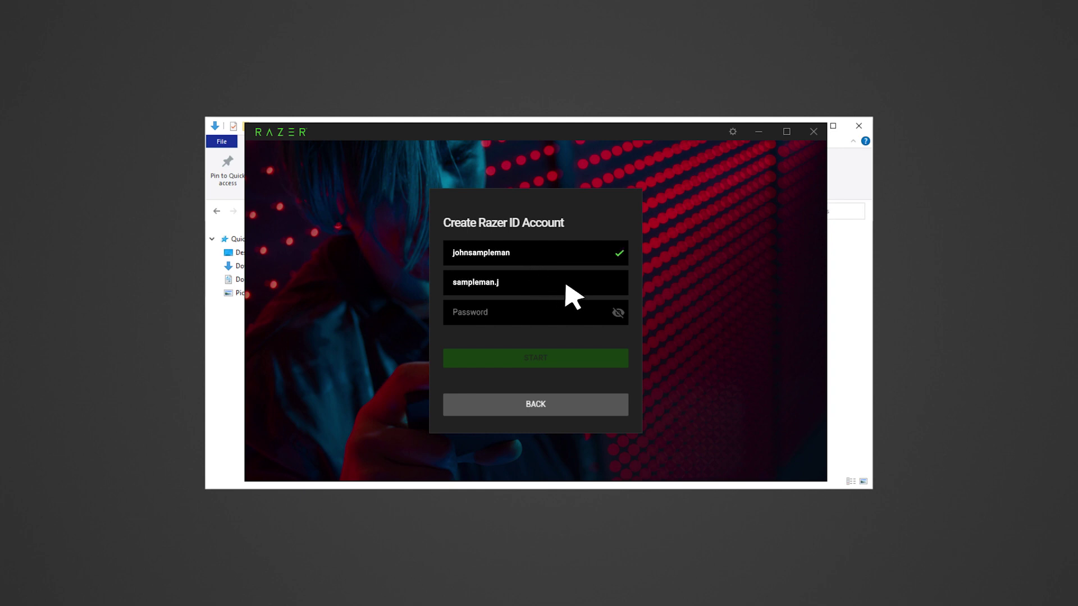
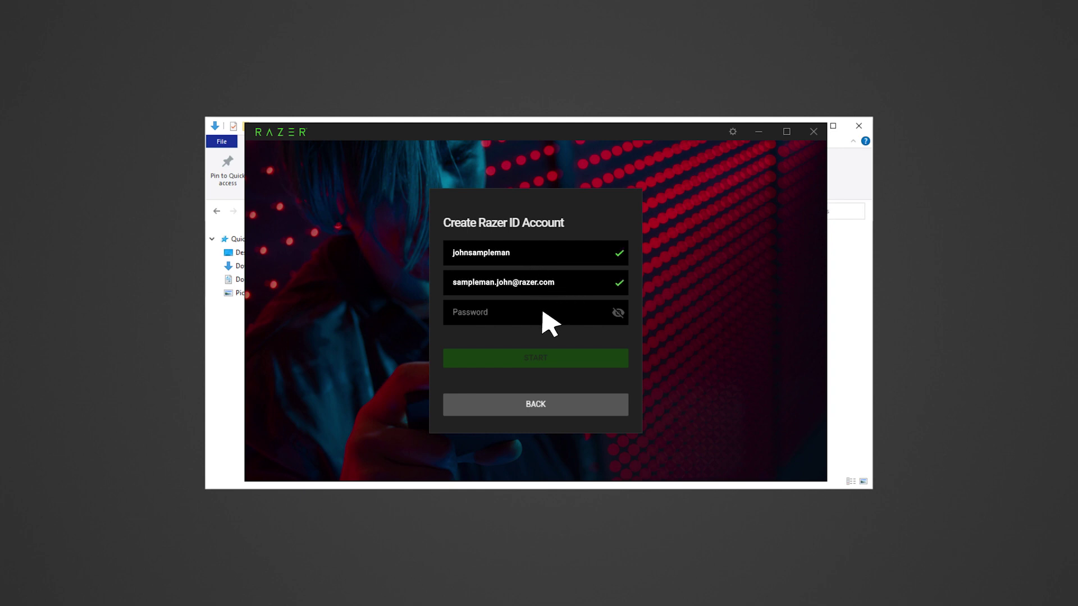
click(535, 314)
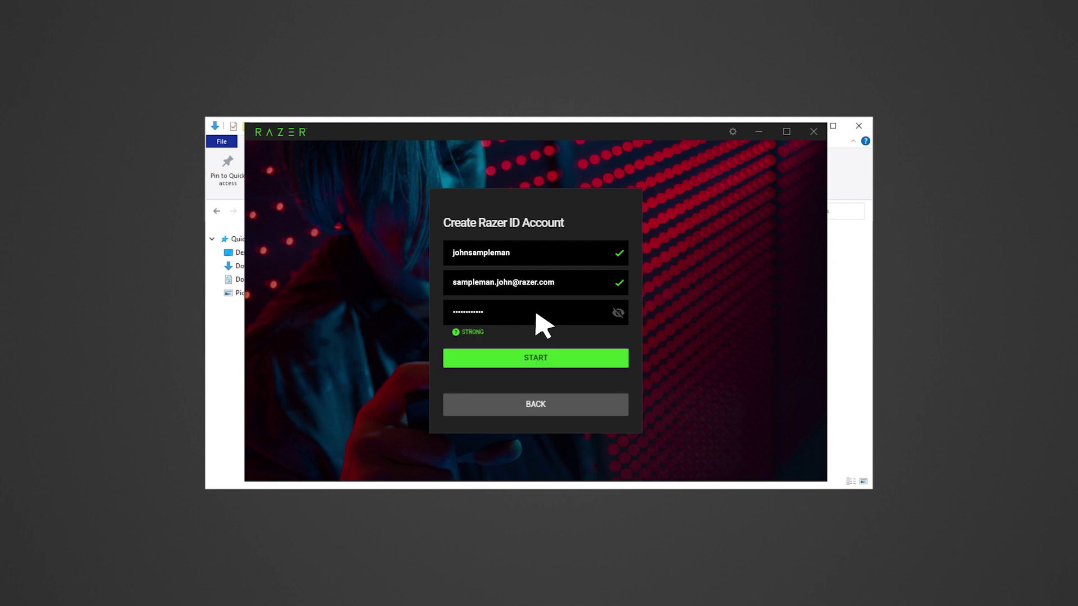
click(582, 358)
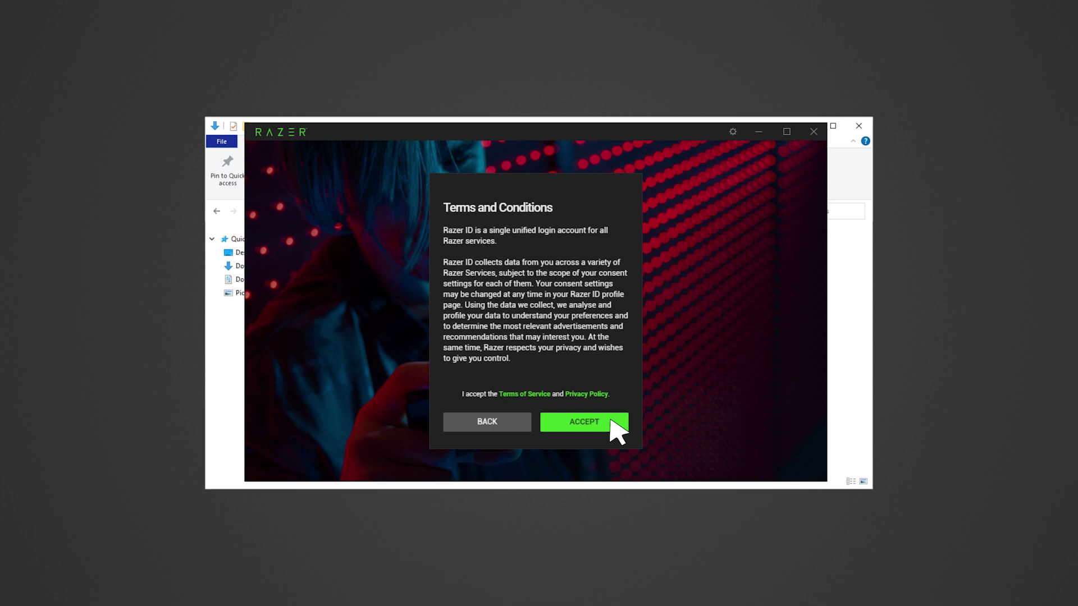
Accept the Terms and Conditions and continue past the email verification step.
click(612, 423)
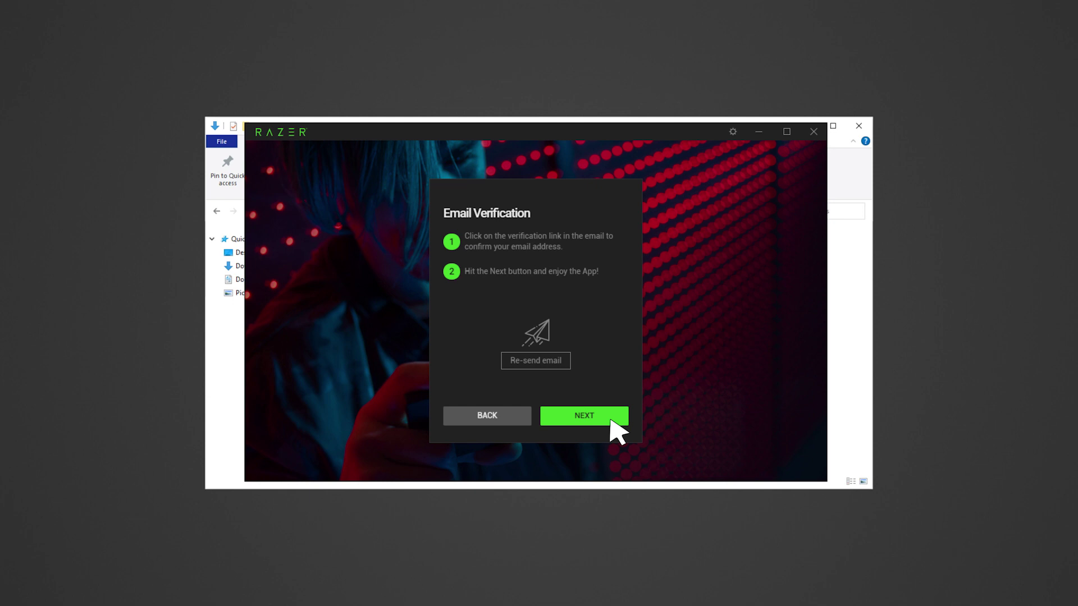
click(611, 419)
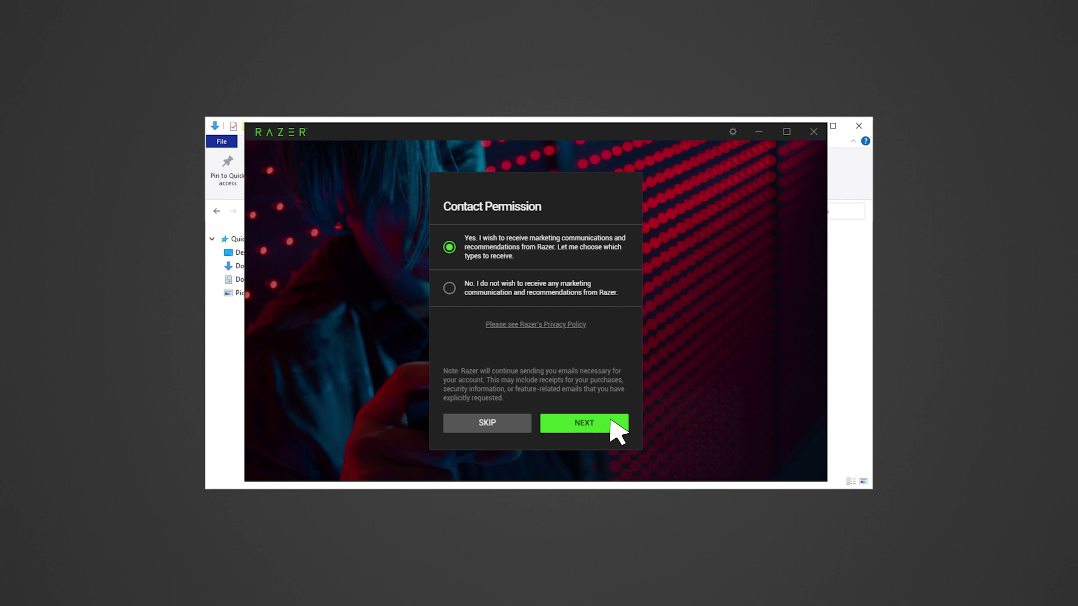
Opt into Razer Gold and Silver, Cortex game deals and product news, then log in.
click(611, 421)
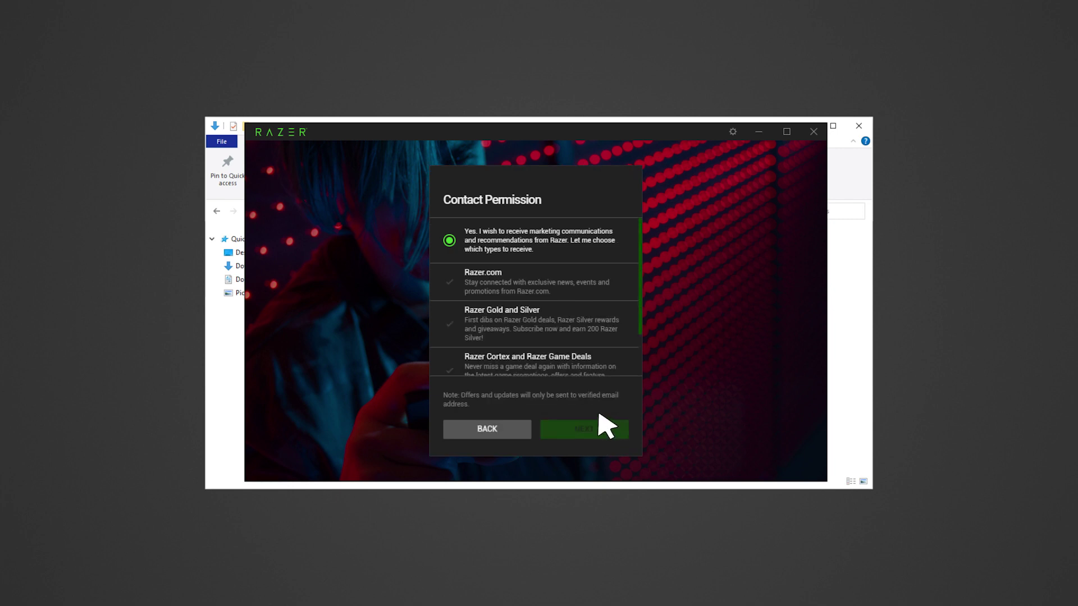
click(465, 336)
click(465, 368)
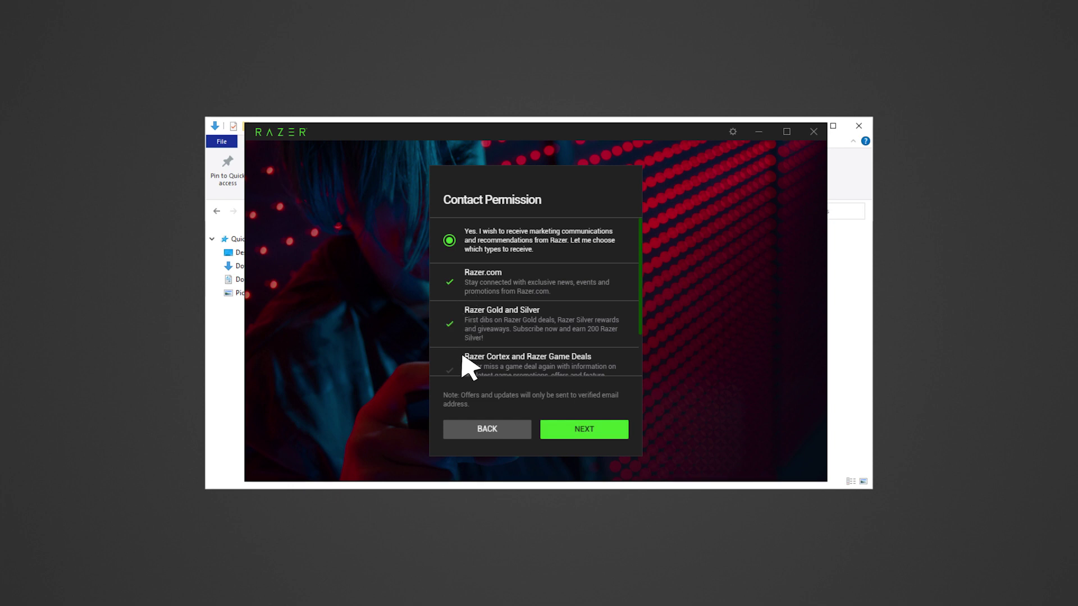
scroll(465, 379, down, 1)
click(463, 371)
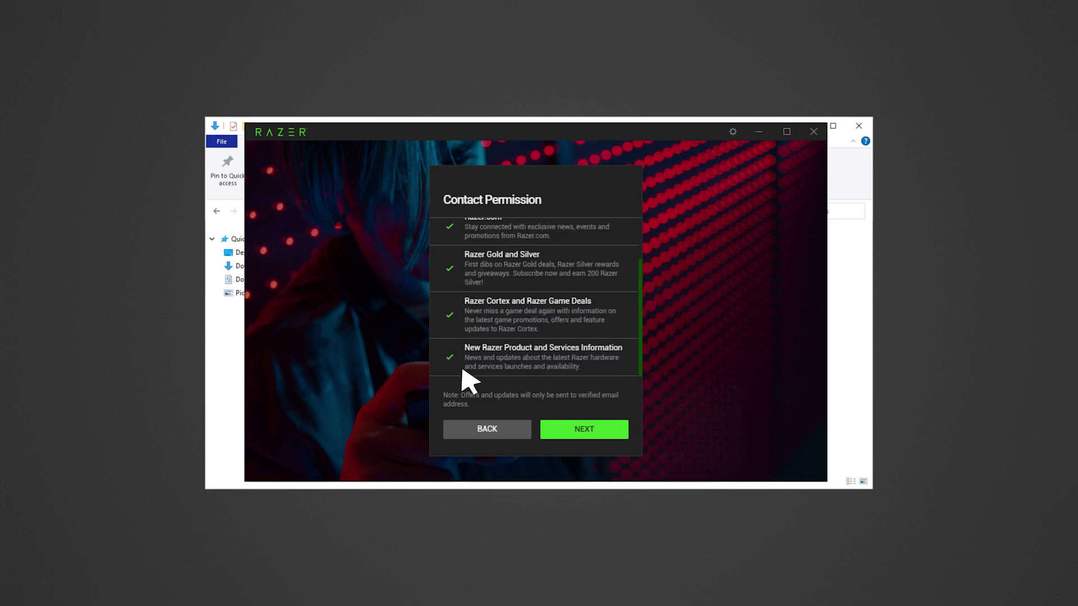
click(607, 430)
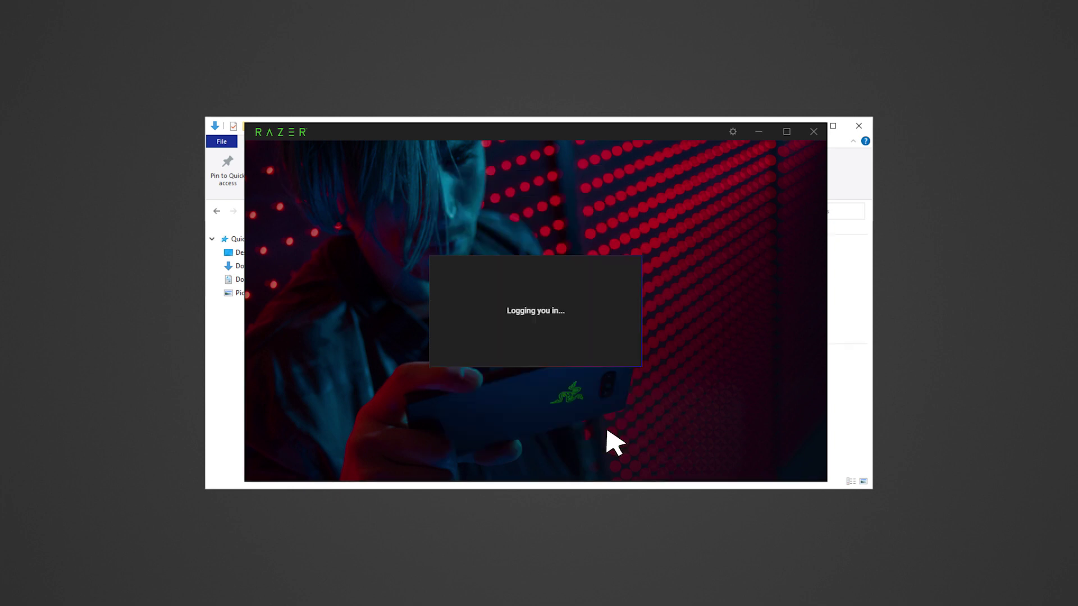